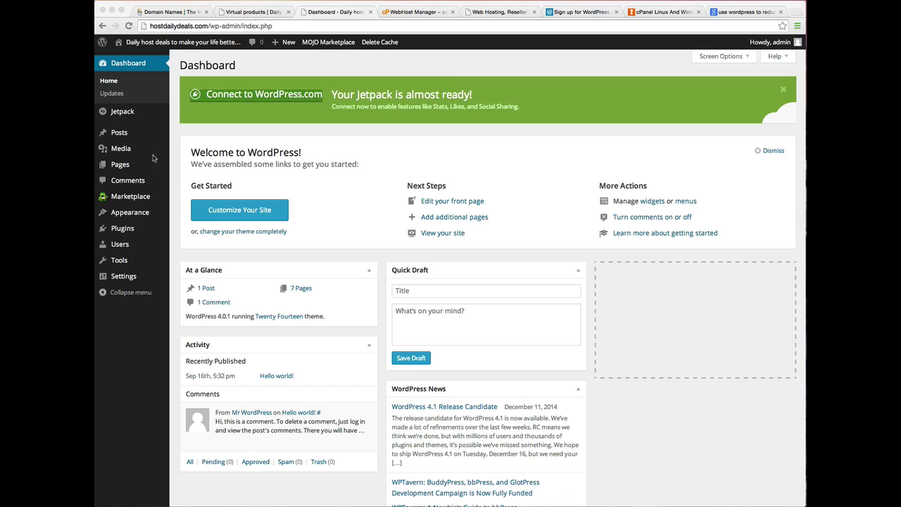
# Open the Media Library and compare its grid and list views, leaving it in grid view
pyautogui.click(129, 149)
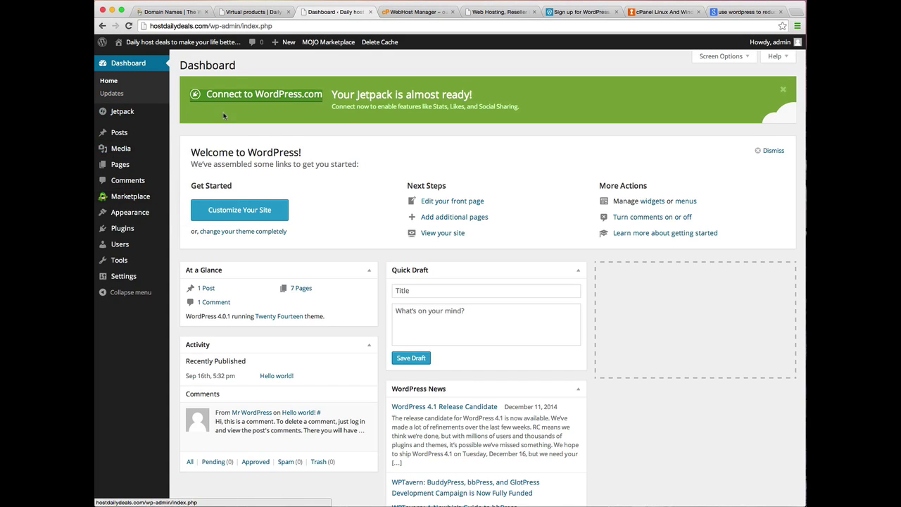
pyautogui.click(116, 150)
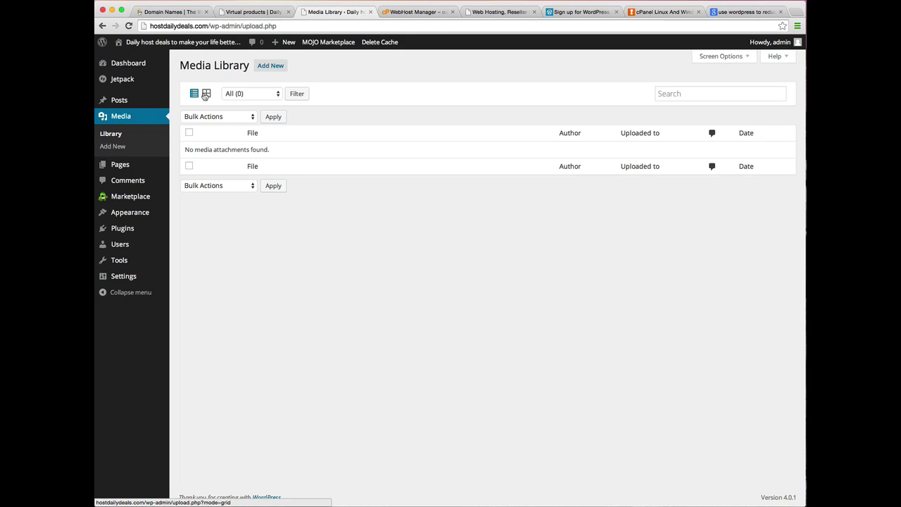
pyautogui.click(206, 95)
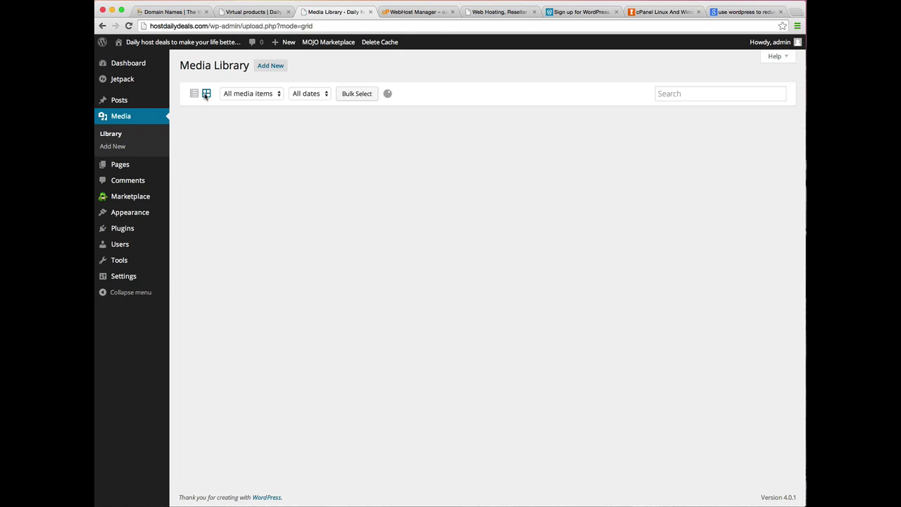
pyautogui.moveTo(553, 170); pyautogui.dragTo(411, 174)
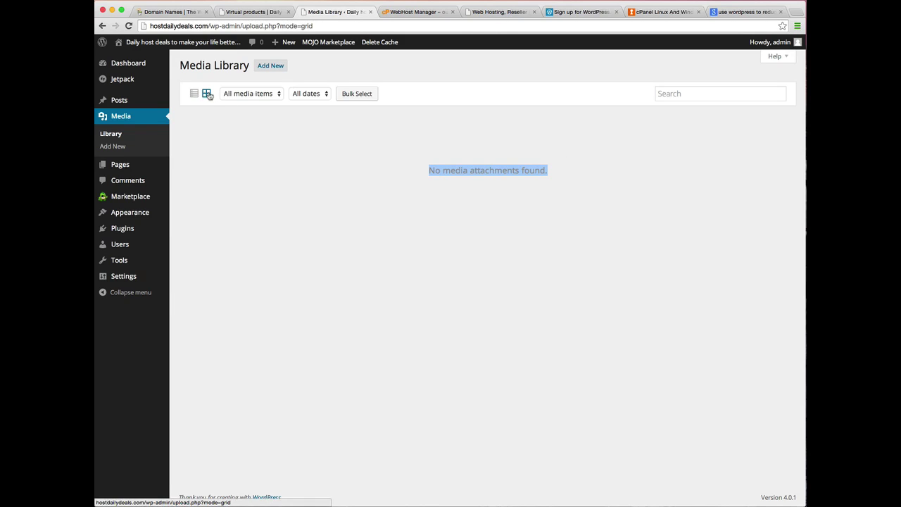
pyautogui.click(195, 94)
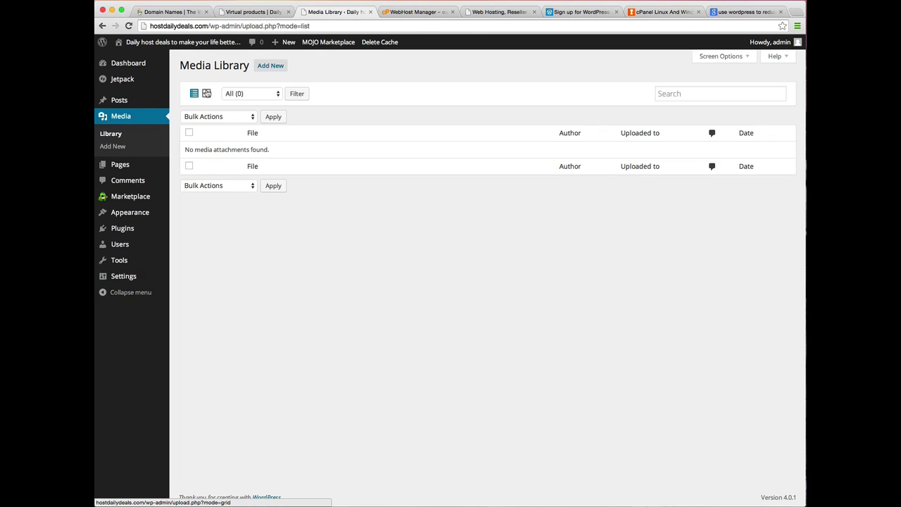
pyautogui.click(206, 94)
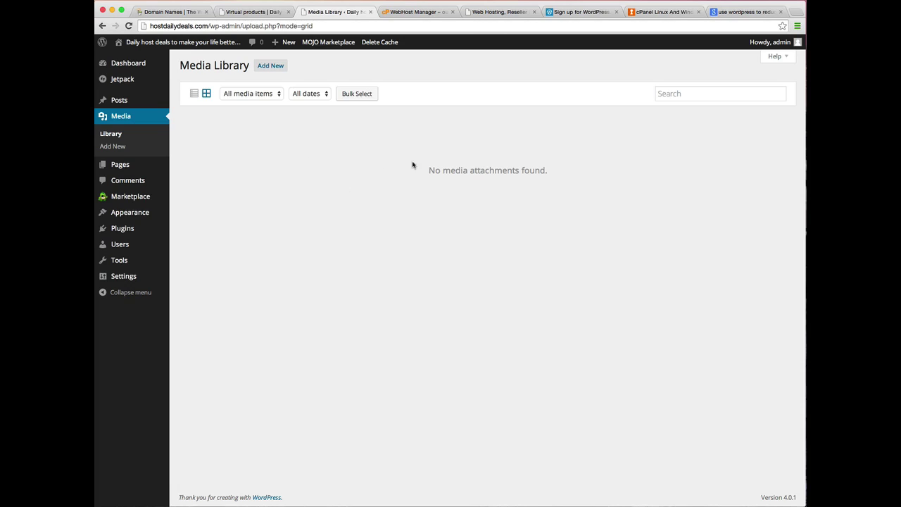
pyautogui.moveTo(547, 170); pyautogui.dragTo(417, 176)
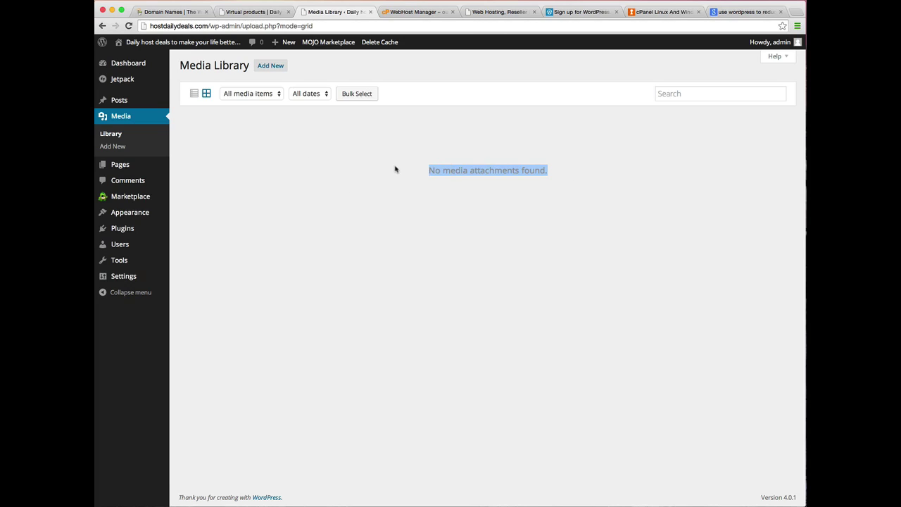
# Upload the two image files copyright.jpg and WP.jpg to the Media Library
pyautogui.click(273, 65)
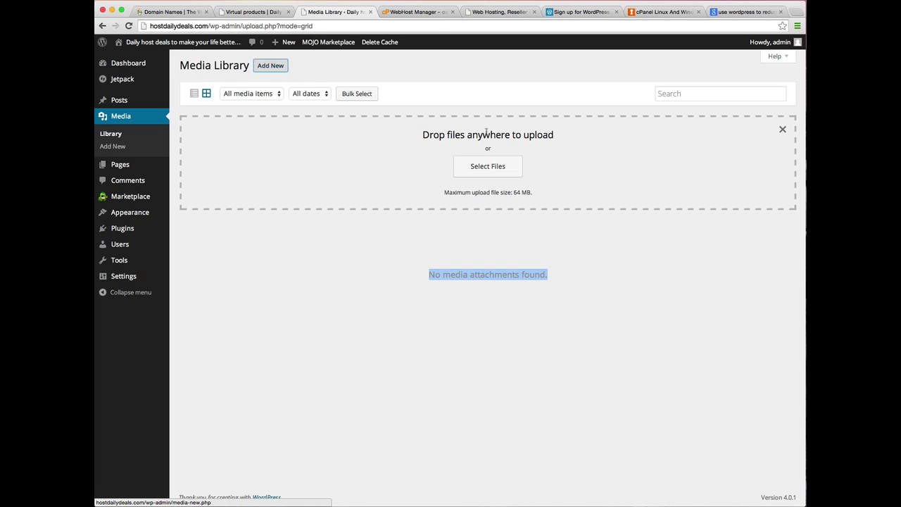
pyautogui.click(493, 168)
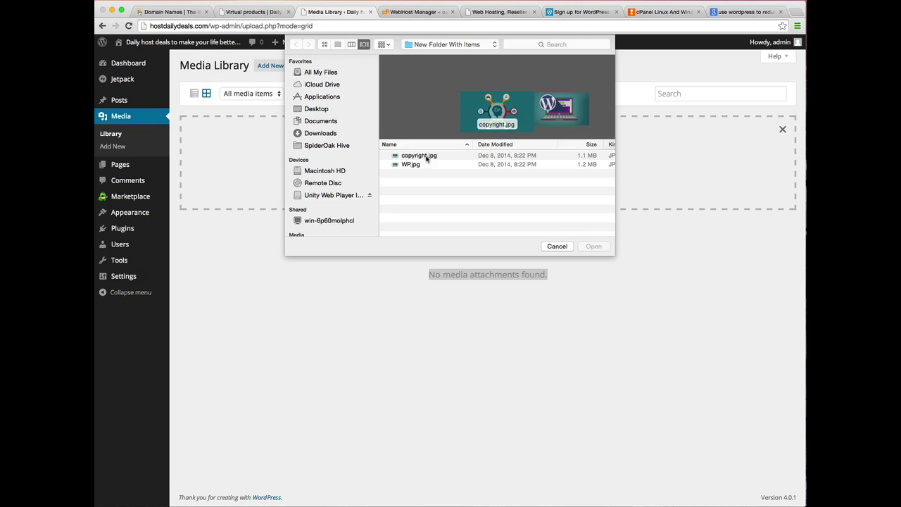
pyautogui.click(428, 156)
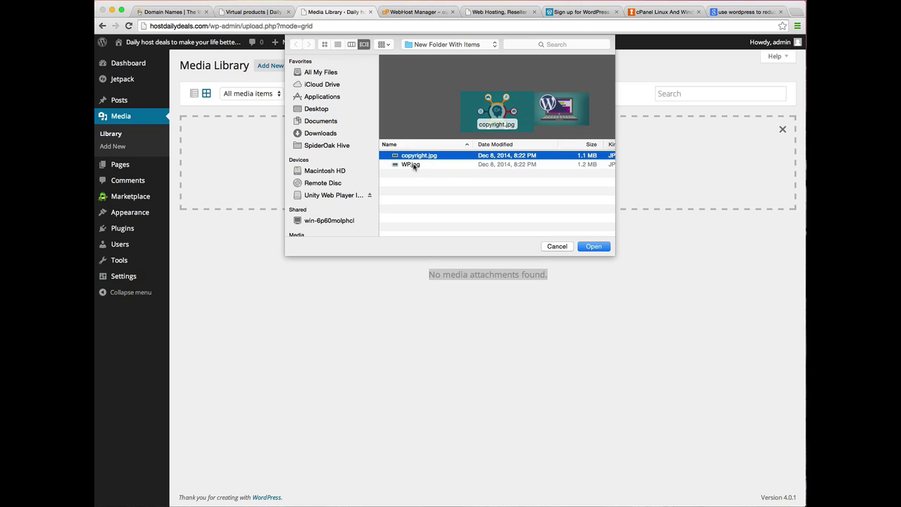
pyautogui.keyDown('shift'); pyautogui.click(412, 165); pyautogui.keyUp('shift')
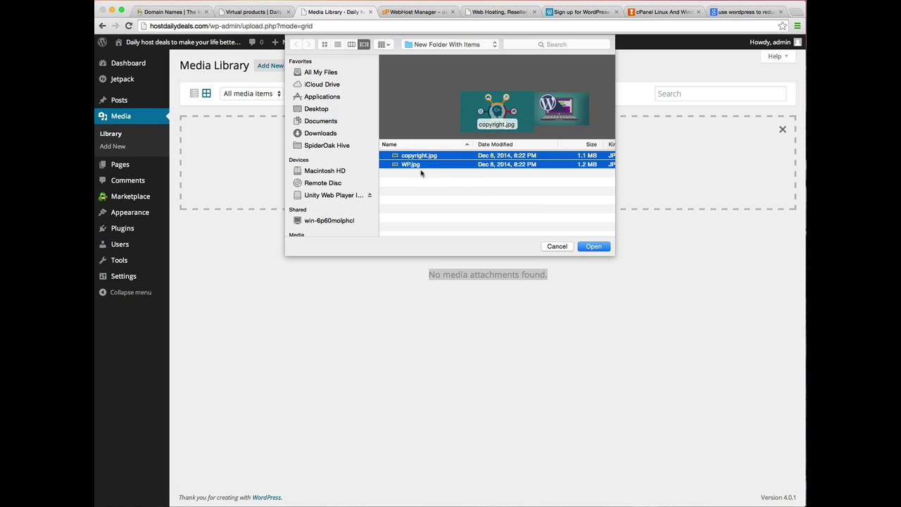
pyautogui.click(593, 246)
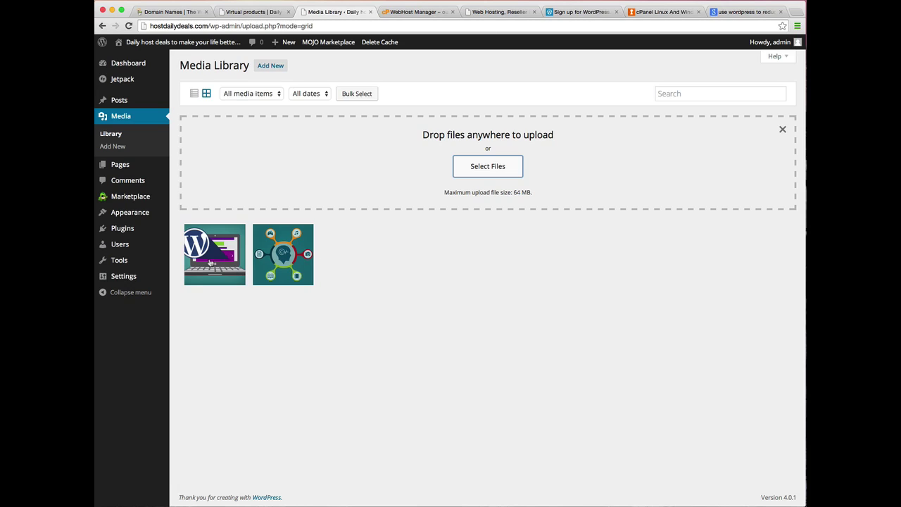
# Open the details of the WP.jpg image, set its title to "Wordpress Logo" and its caption to "The Wordpress Logo"
pyautogui.click(210, 262)
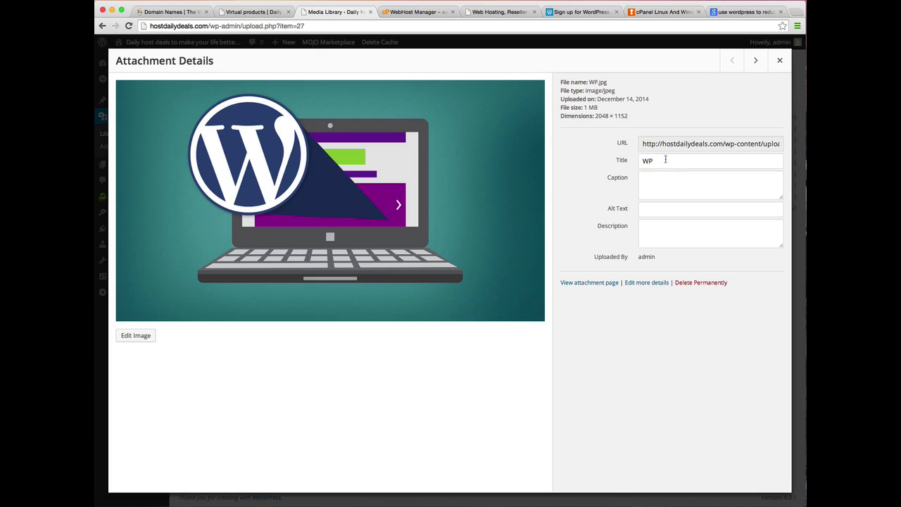
pyautogui.moveTo(656, 161); pyautogui.dragTo(642, 161)
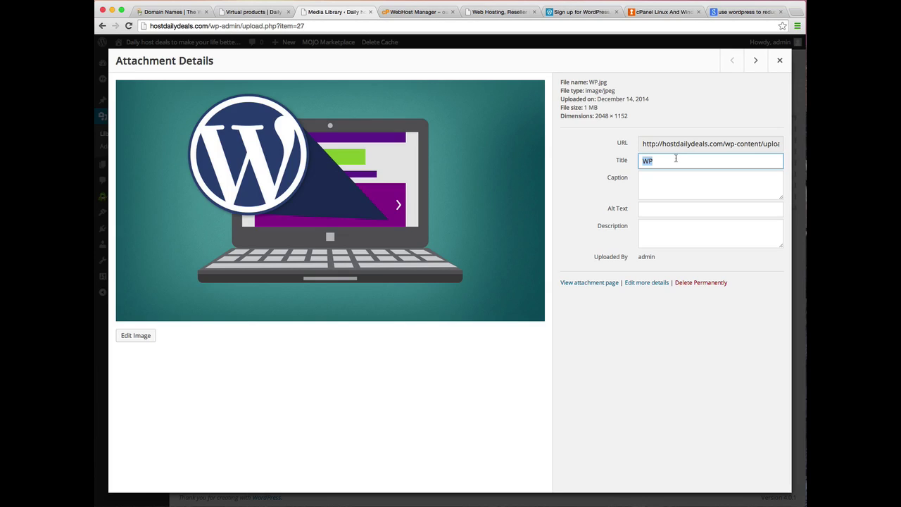
pyautogui.write('Wordpress Logo')
pyautogui.press('Tab')
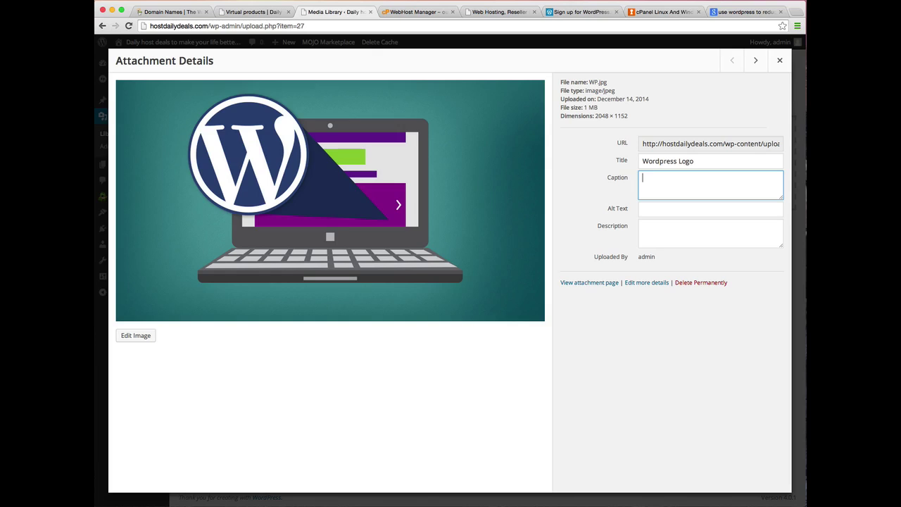
pyautogui.write('The Wordpress Logo')
pyautogui.press('Tab')
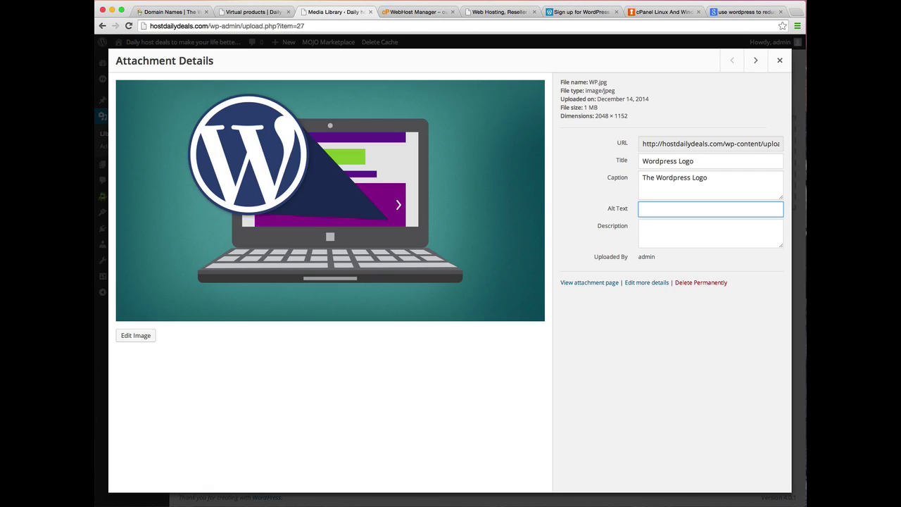
# Set the image's alt text to "Wordpress Logo Image" and its description to "The wordpress logo"
pyautogui.write('Wordpress Logo Image')
pyautogui.press('Tab')
pyautogui.write('The')
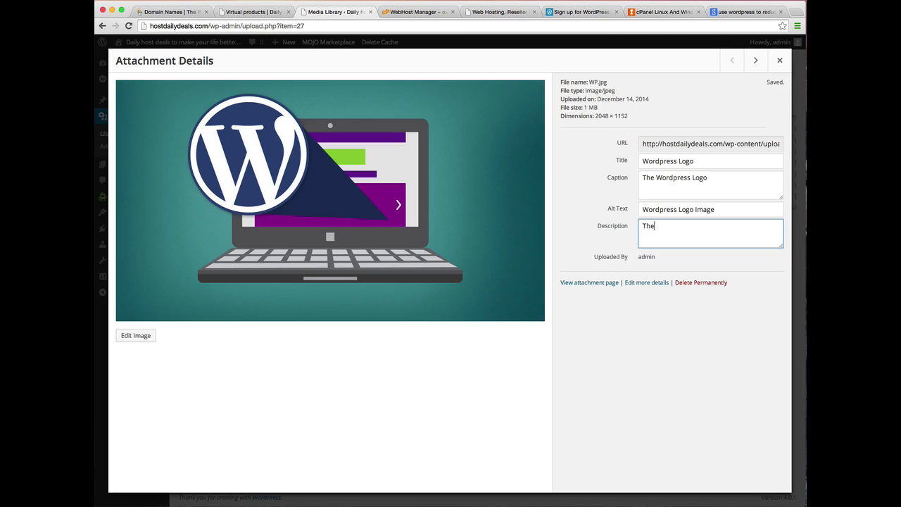
pyautogui.write(' wordpress logo')
pyautogui.click(743, 283)
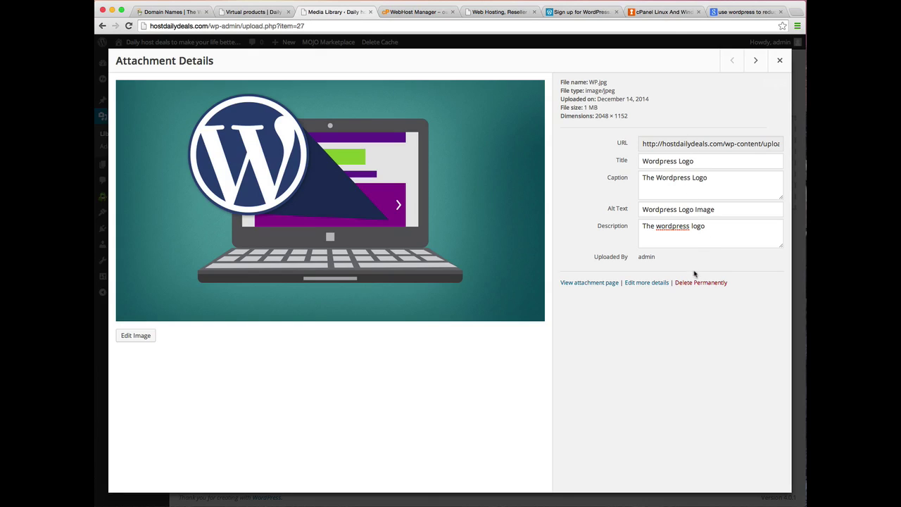
# Change the image's description to "The wordpress logo 2" and display the Media Library in list view
pyautogui.click(713, 227)
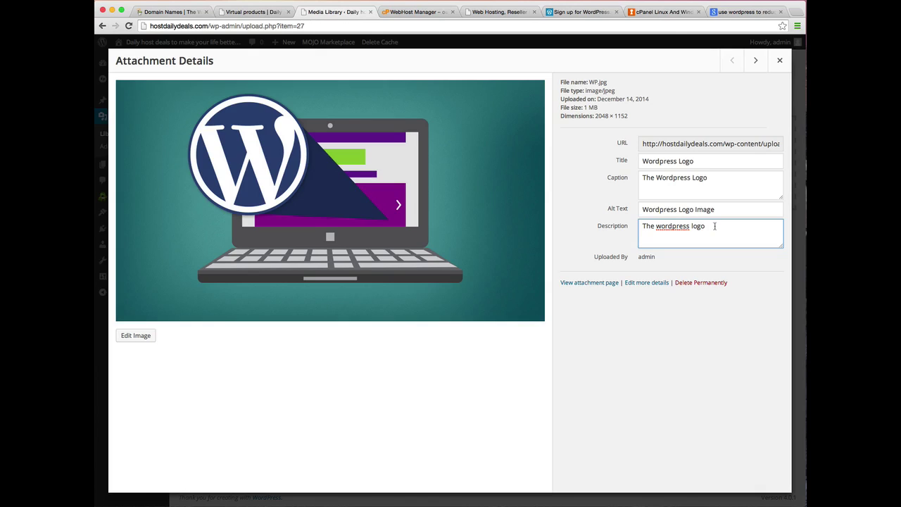
pyautogui.write('2')
pyautogui.click(735, 189)
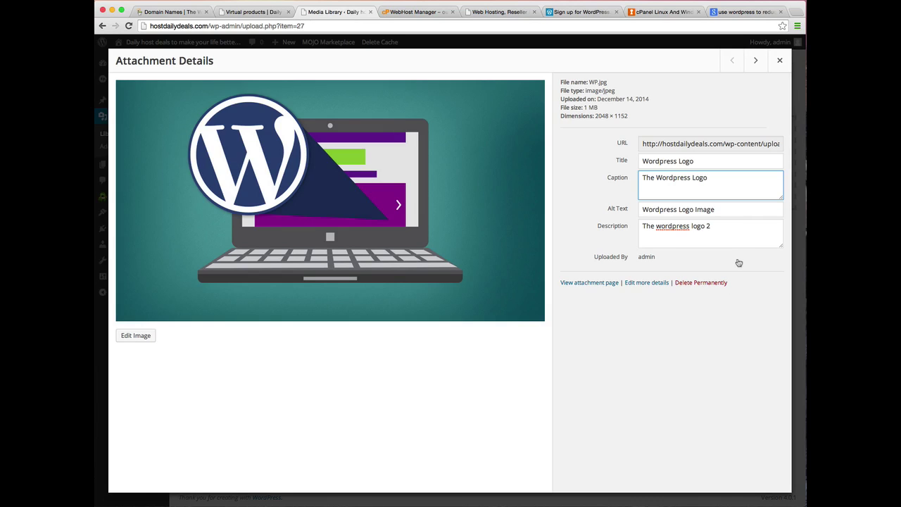
pyautogui.click(779, 60)
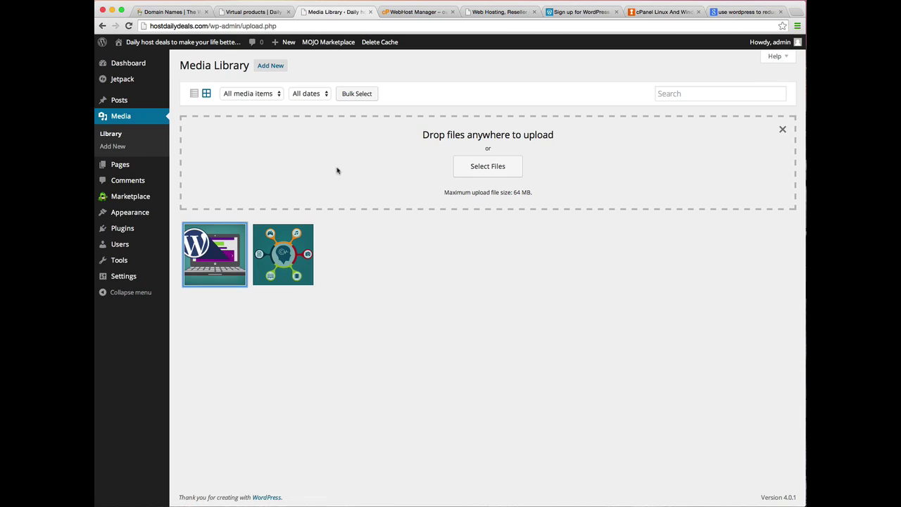
pyautogui.click(195, 94)
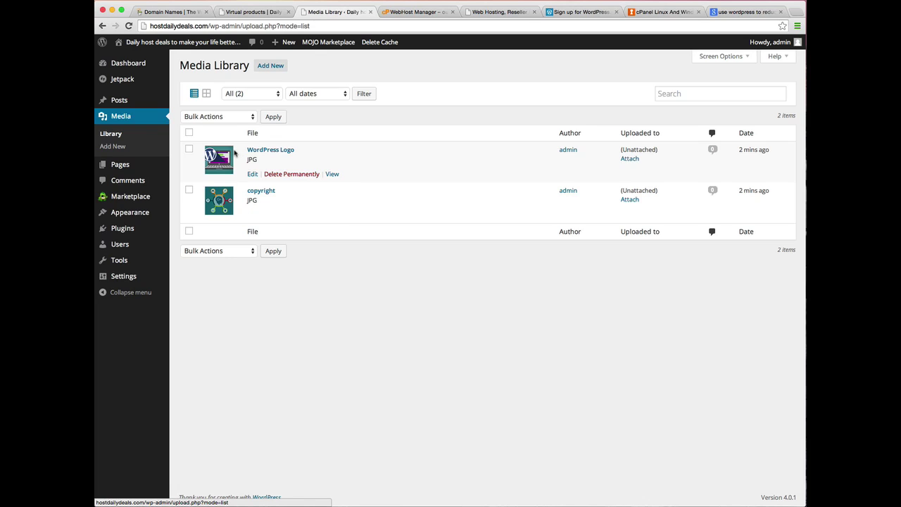
# Open the Virtual products page for editing and start adding media on a new line below its text
pyautogui.click(117, 164)
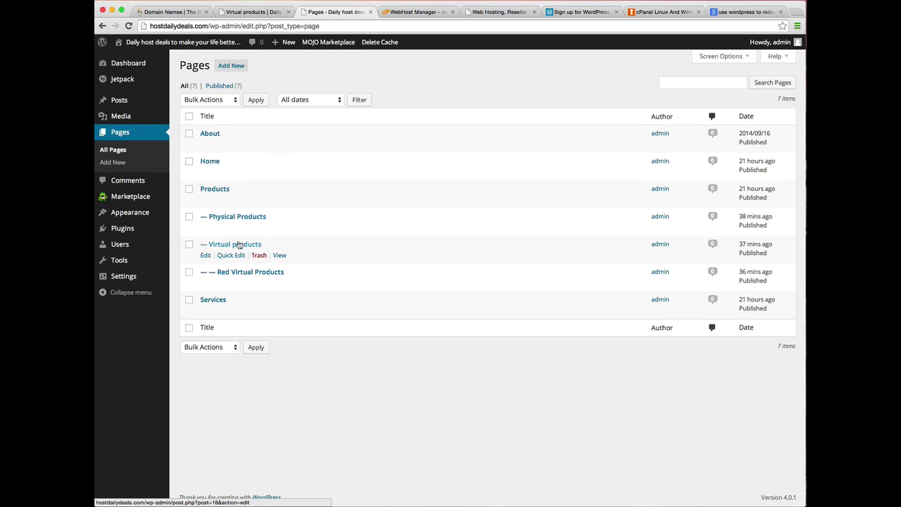
pyautogui.click(206, 255)
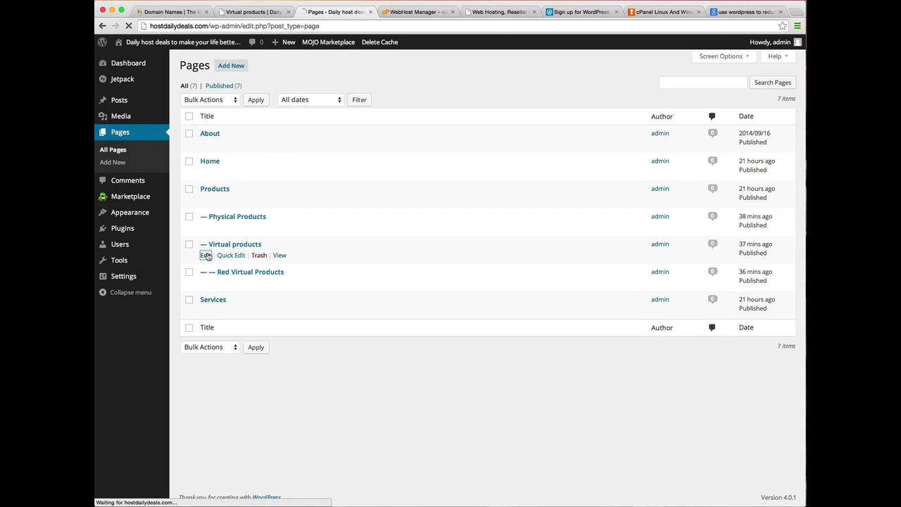
pyautogui.press('Return')
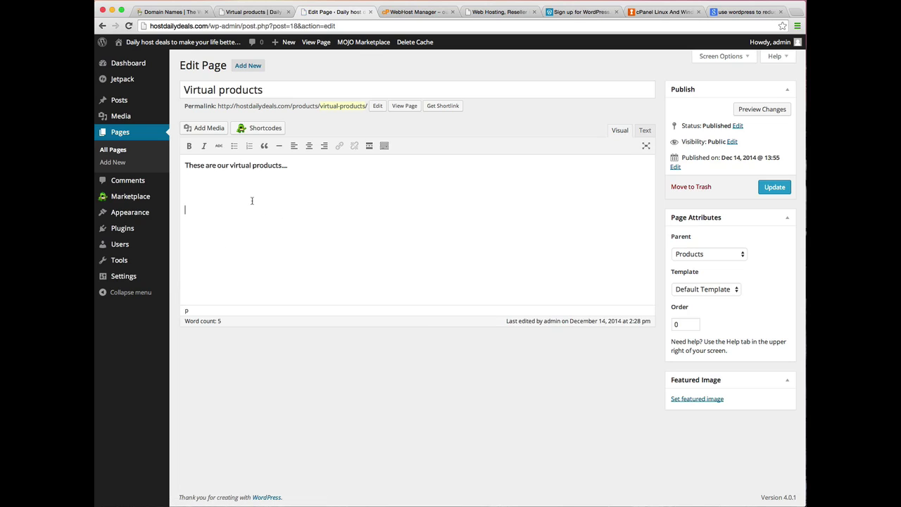
pyautogui.click(202, 128)
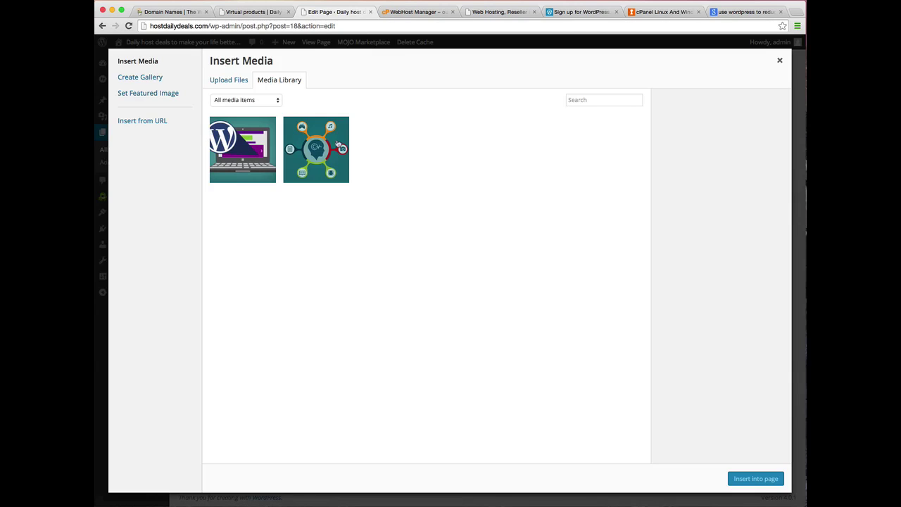
# Look at the file upload option for inserting media and return to the images already in the library
pyautogui.click(217, 79)
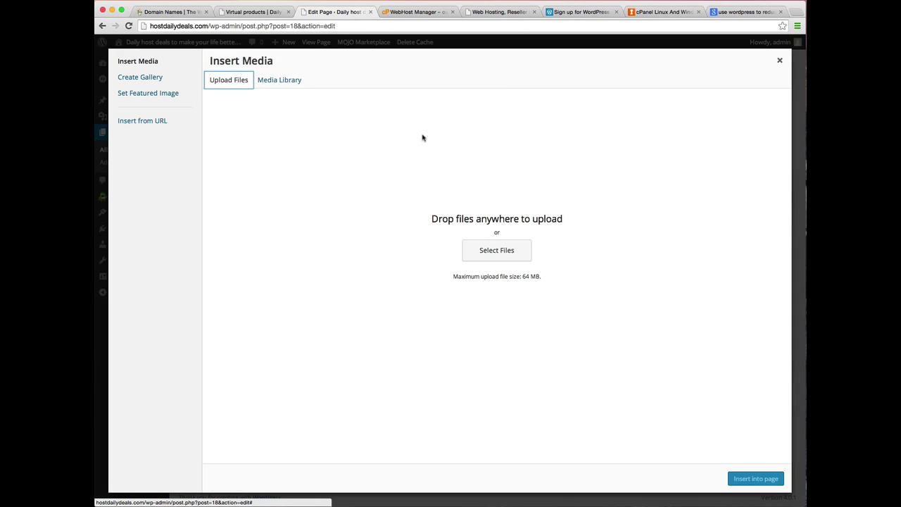
pyautogui.click(281, 82)
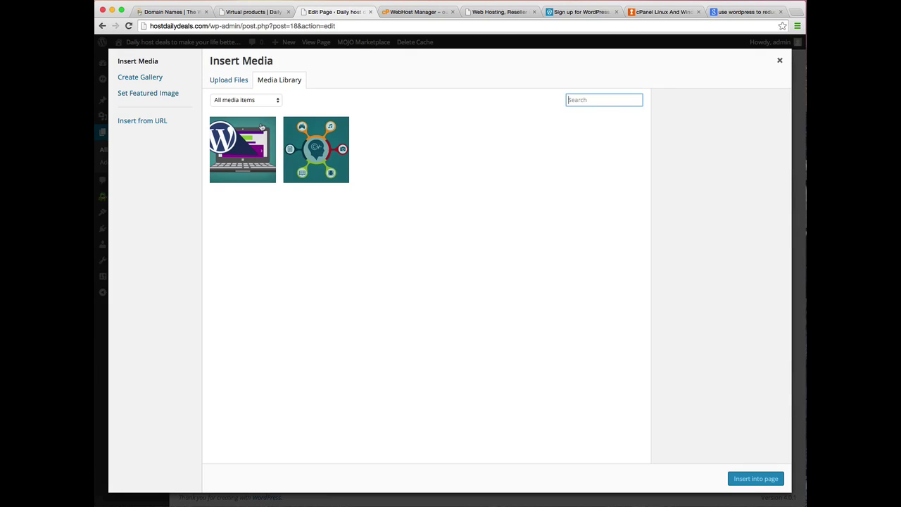
pyautogui.click(236, 82)
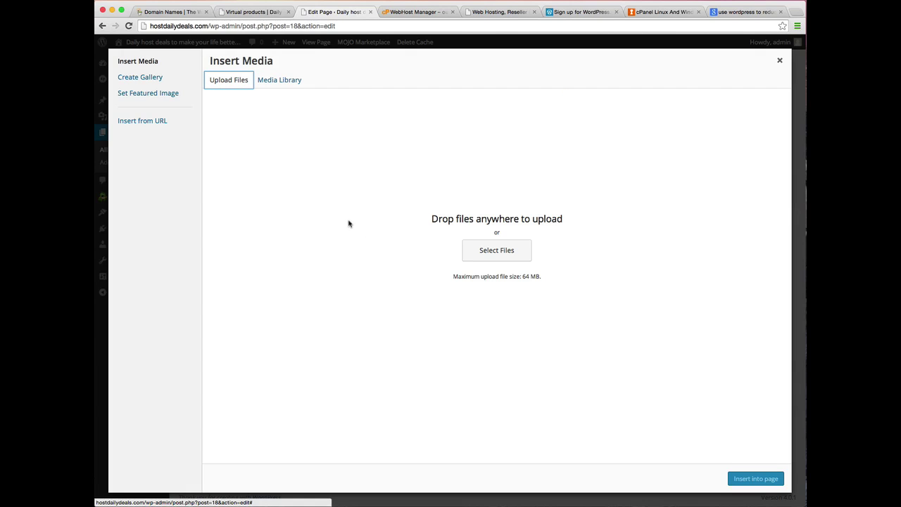
pyautogui.click(287, 81)
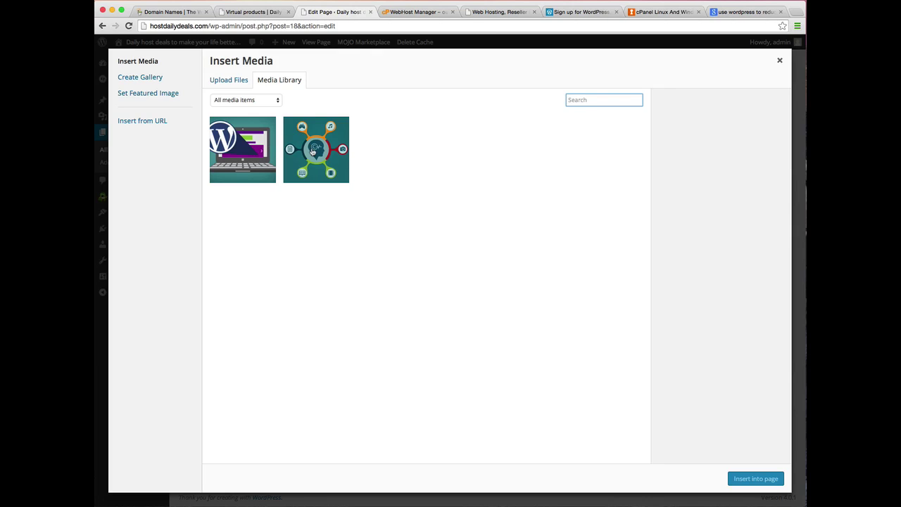
# Review the WordPress logo image's file size, dimensions and text details, and insert it into the page with the default display settings
pyautogui.click(239, 152)
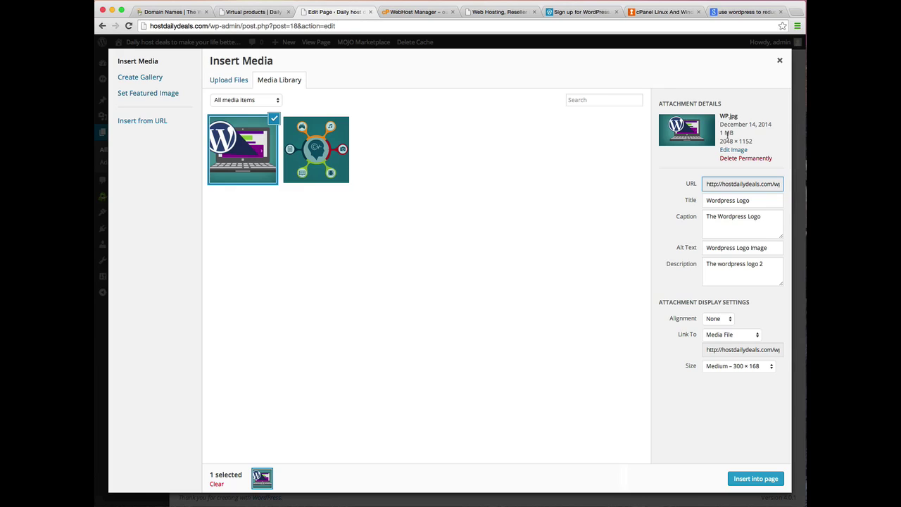
pyautogui.moveTo(736, 135)
pyautogui.mouseDown()
pyautogui.moveTo(720, 132)
pyautogui.moveTo(752, 142)
pyautogui.moveTo(721, 141)
pyautogui.mouseUp()
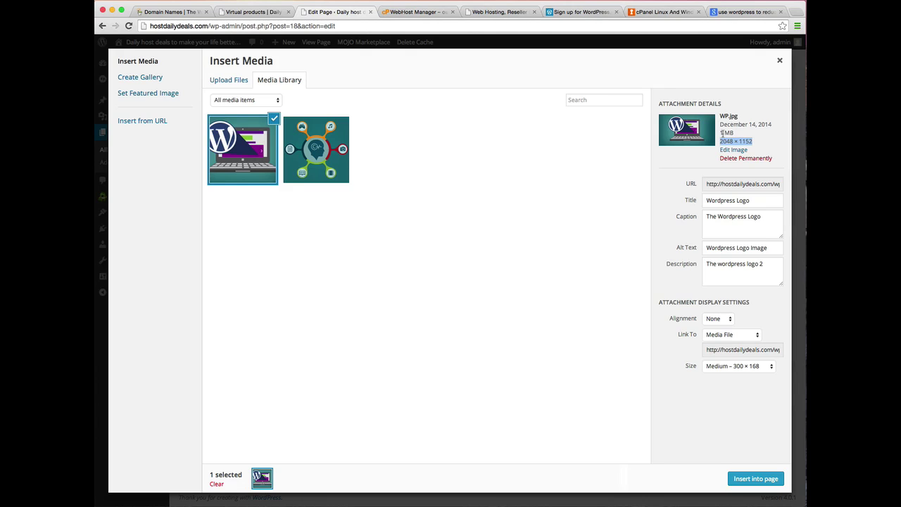
pyautogui.moveTo(720, 132); pyautogui.dragTo(737, 133)
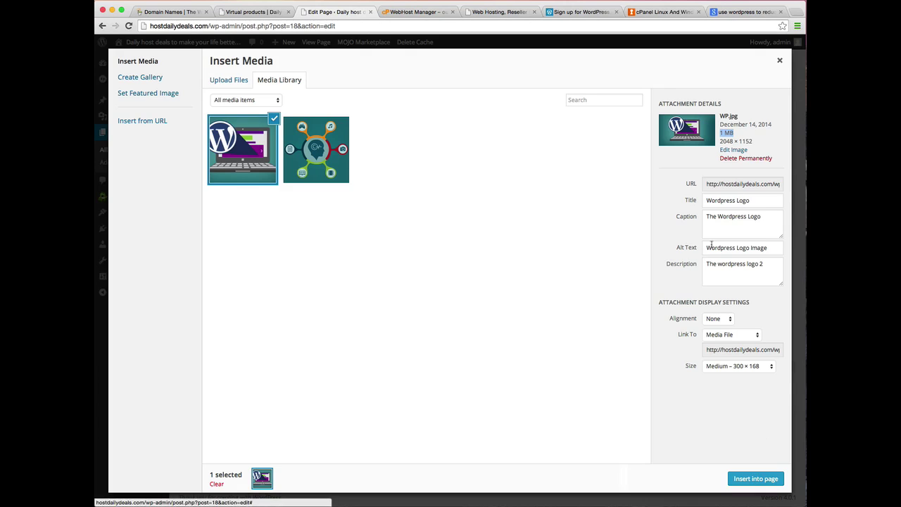
pyautogui.click(725, 201)
pyautogui.click(726, 217)
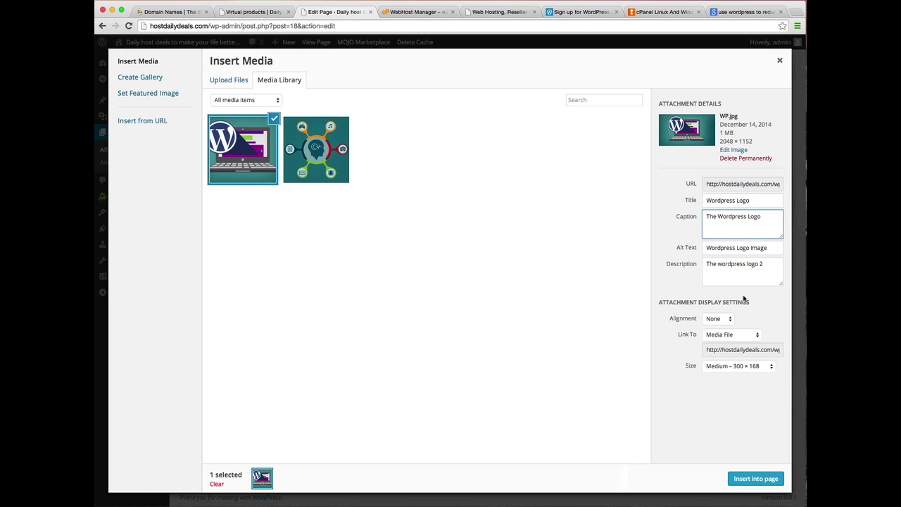
pyautogui.click(752, 482)
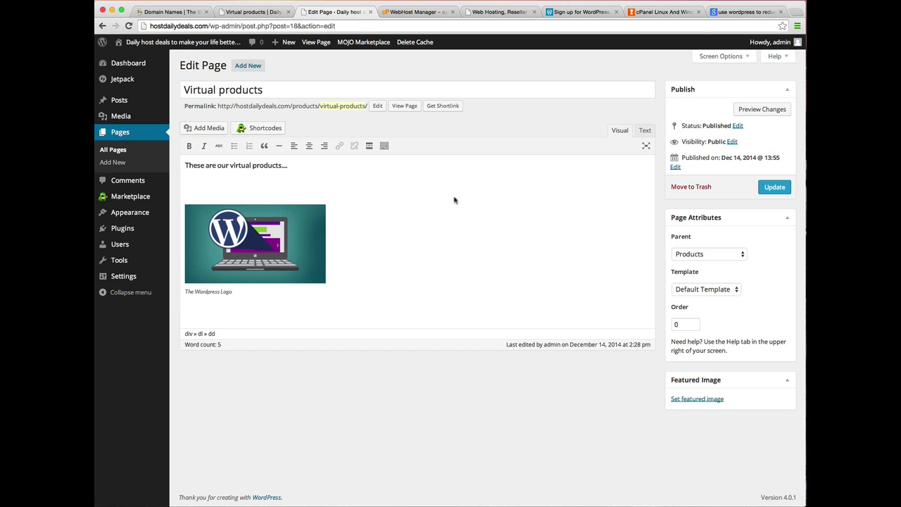
# Update the Virtual products page with the inserted WordPress logo image, remove the image from its content and update the page again
pyautogui.click(774, 186)
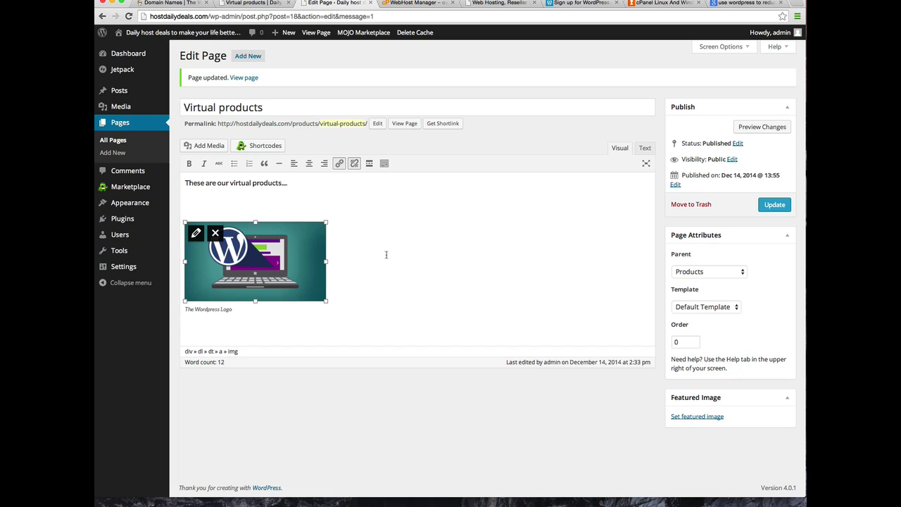
pyautogui.click(301, 249)
pyautogui.click(215, 234)
pyautogui.click(771, 205)
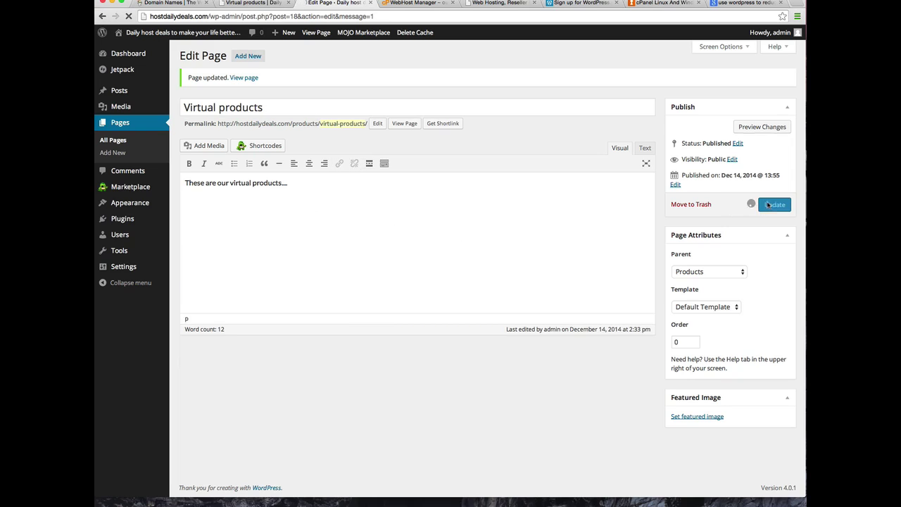
# Open the WordPress Logo image from the Media Library for editing and review its file and text details
pyautogui.moveTo(119, 107)
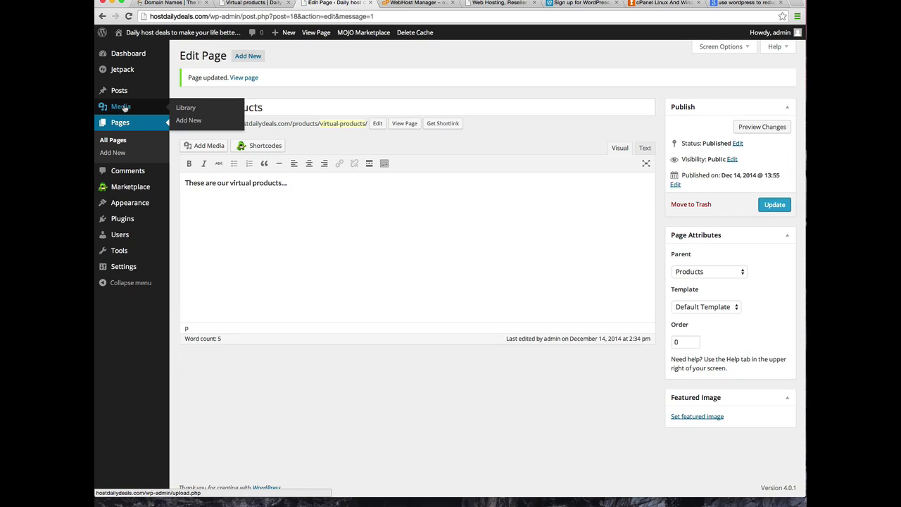
pyautogui.click(121, 108)
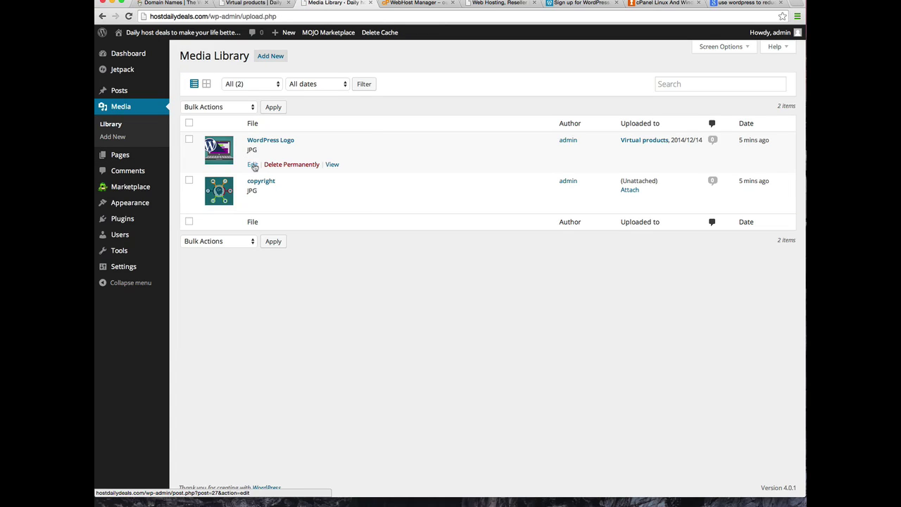
pyautogui.click(252, 165)
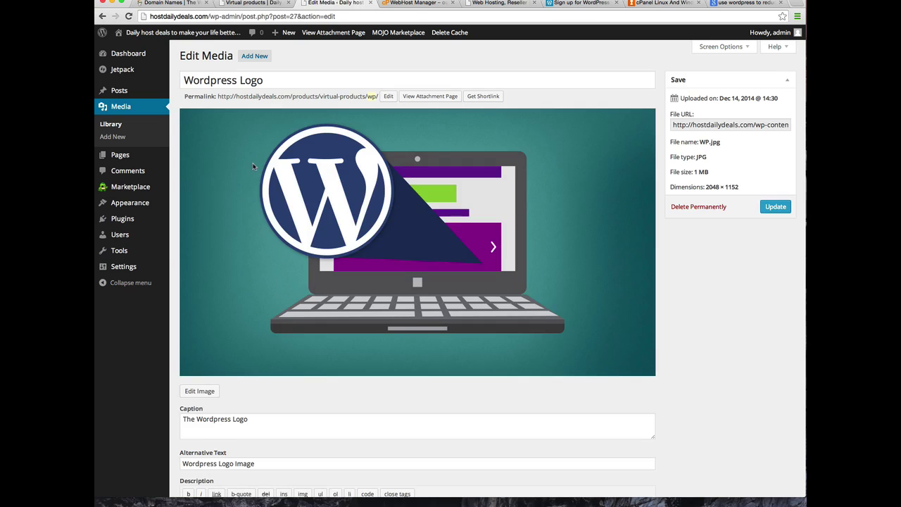
pyautogui.scroll(-1, 561, 166)
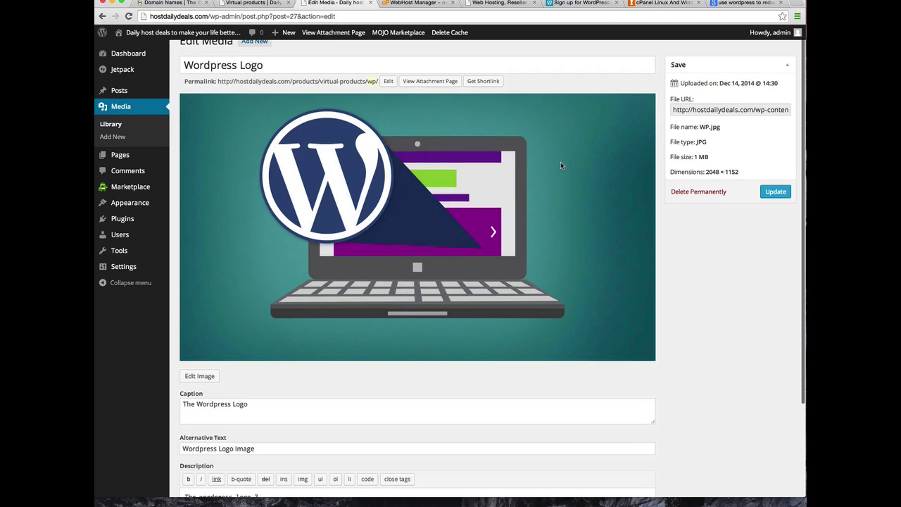
pyautogui.scroll(-3, 561, 165)
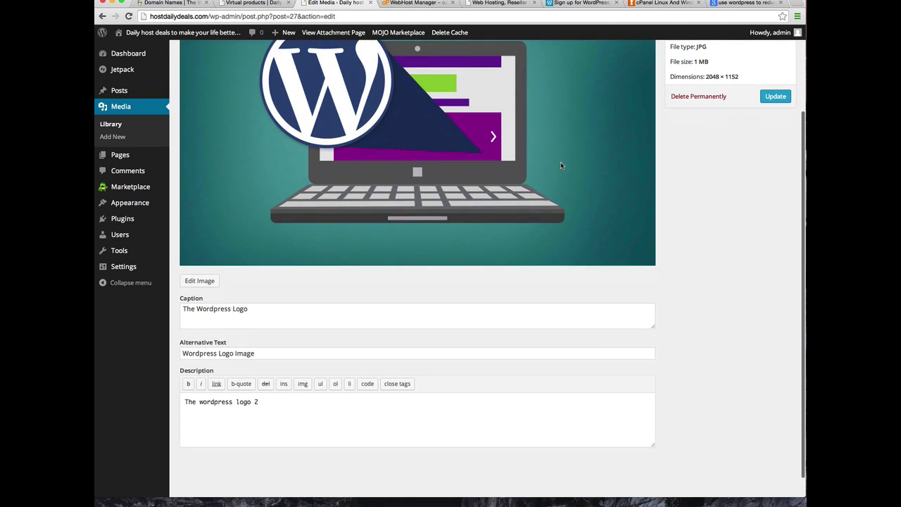
pyautogui.scroll(2, 561, 165)
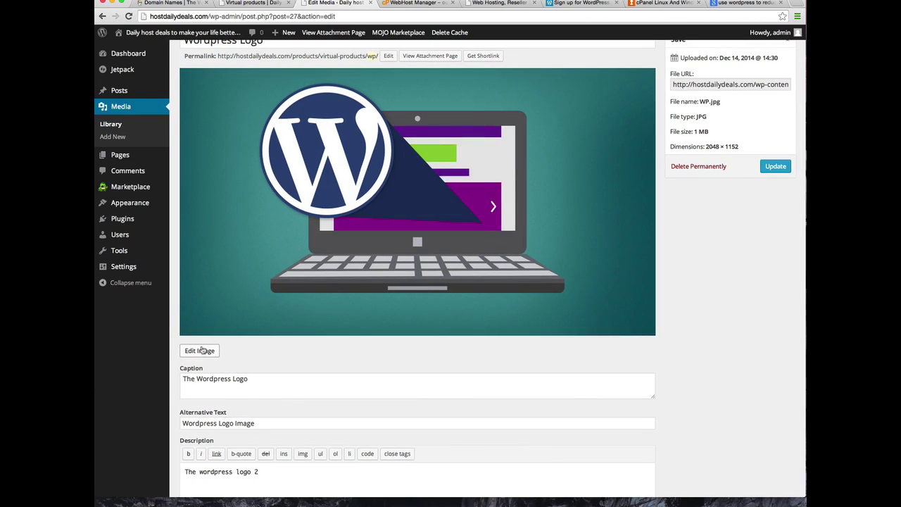
# Scale the WordPress Logo image to 640 × 360 pixels and update the media attachment
pyautogui.click(200, 350)
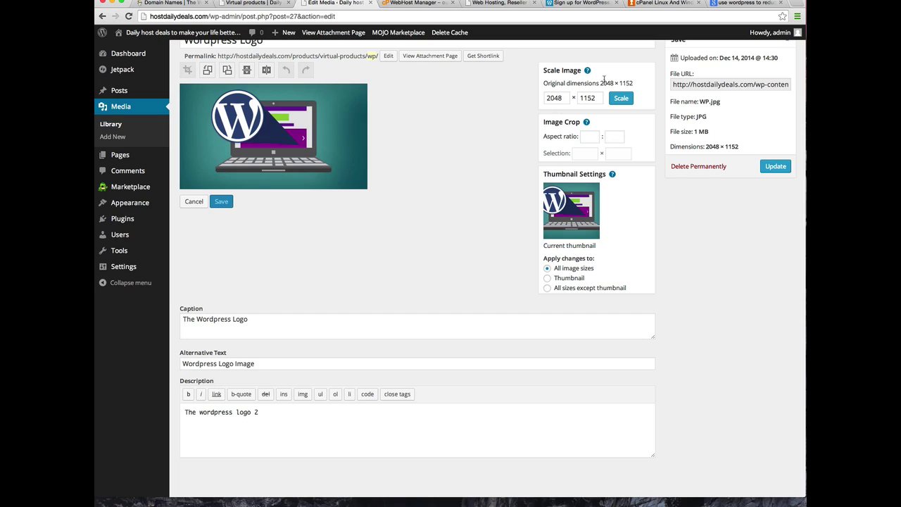
pyautogui.moveTo(596, 83); pyautogui.dragTo(632, 82)
pyautogui.moveTo(566, 96); pyautogui.dragTo(531, 96)
pyautogui.write('640')
pyautogui.press('Tab')
pyautogui.click(619, 99)
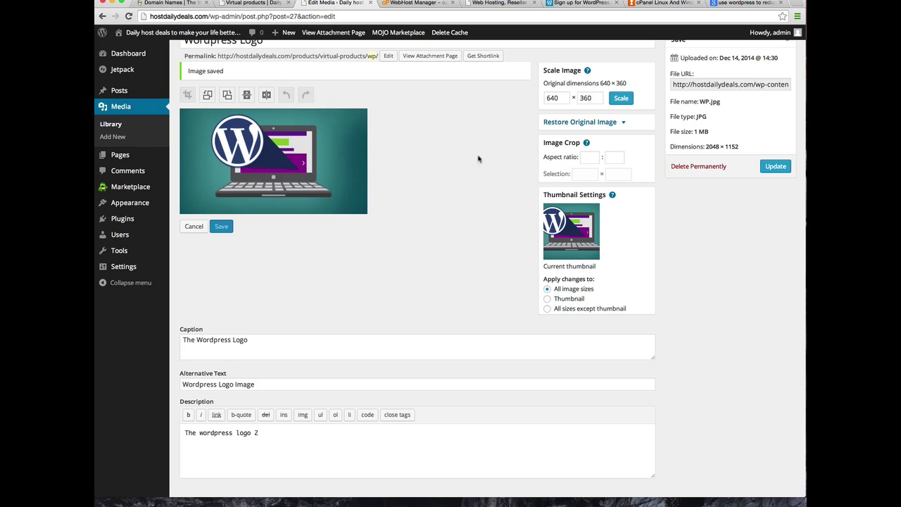
pyautogui.click(781, 167)
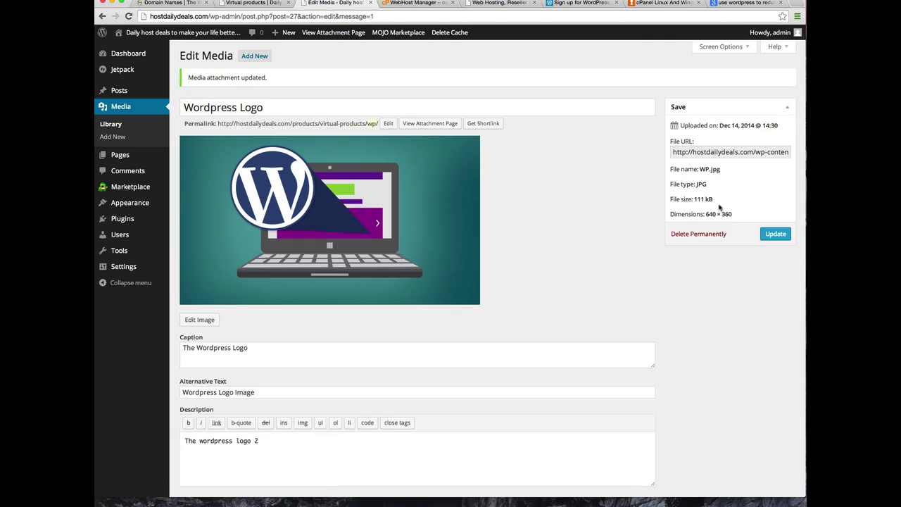
# Check the file size of the scaled WordPress Logo image in its attachment details
pyautogui.moveTo(714, 199); pyautogui.dragTo(692, 200)
pyautogui.click(698, 203)
pyautogui.moveTo(695, 202); pyautogui.dragTo(707, 201)
pyautogui.click(721, 201)
pyautogui.moveTo(721, 202); pyautogui.dragTo(687, 200)
pyautogui.scroll(-1, 617, 198)
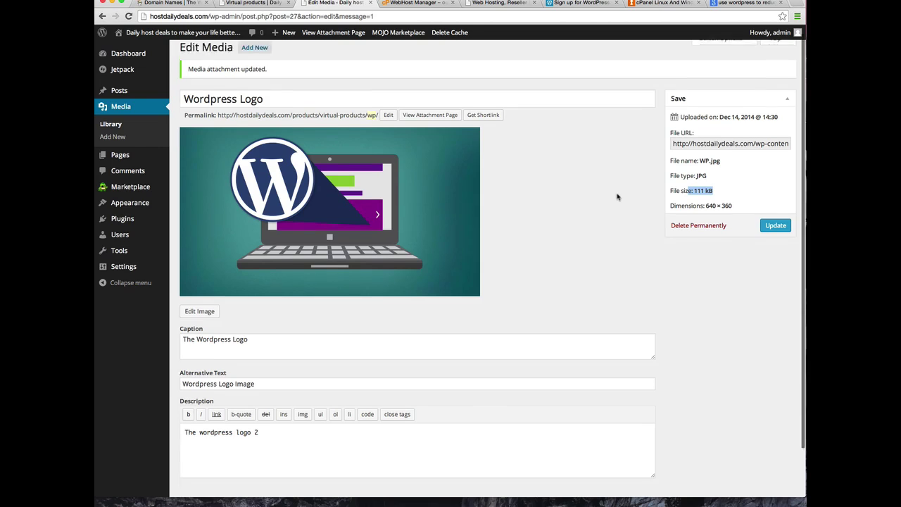
# Insert the scaled WordPress logo image above the text of the Virtual products page with the default display settings and update the page
pyautogui.click(113, 156)
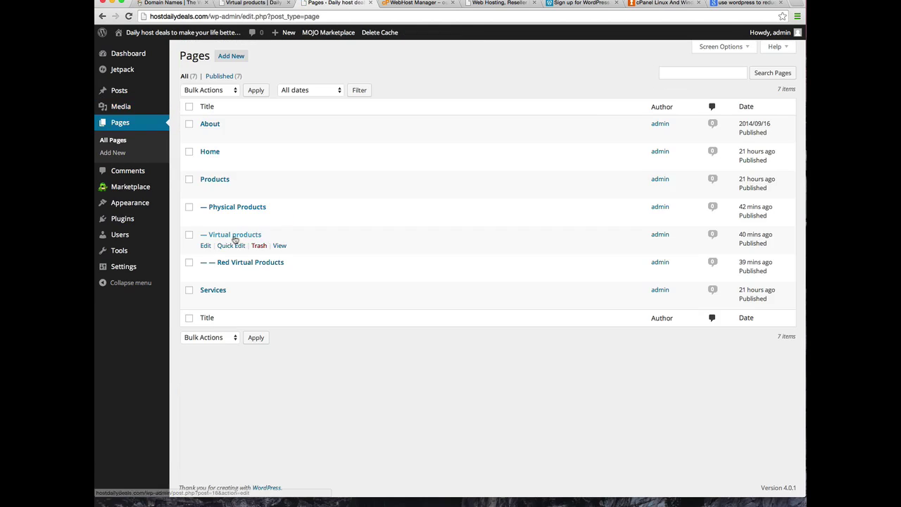
pyautogui.click(205, 246)
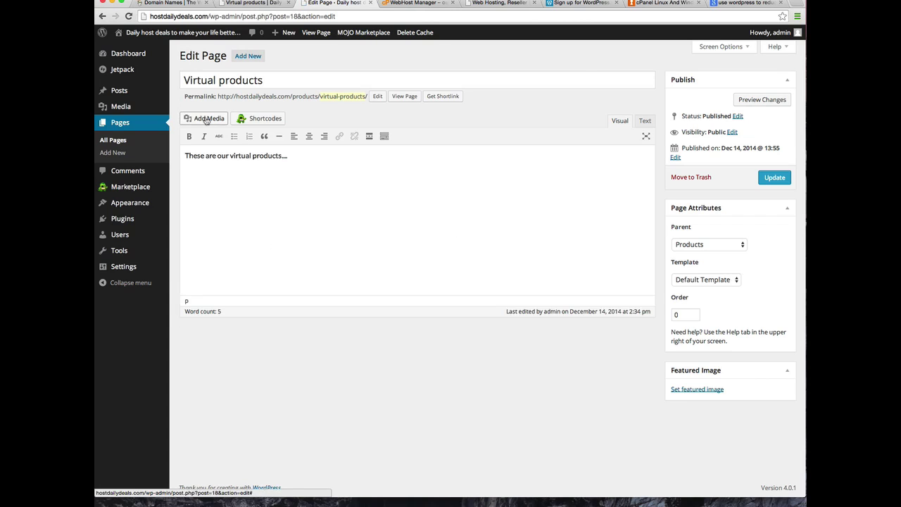
pyautogui.click(206, 119)
pyautogui.click(252, 132)
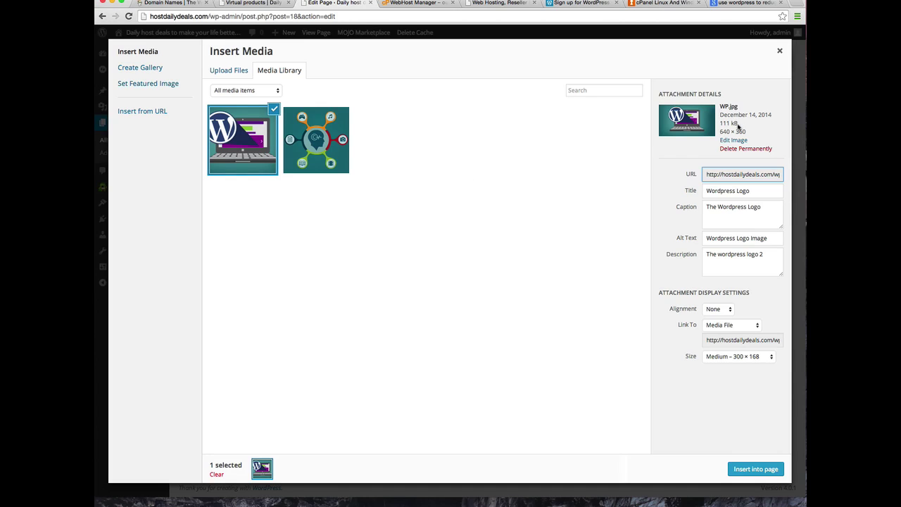
pyautogui.click(763, 472)
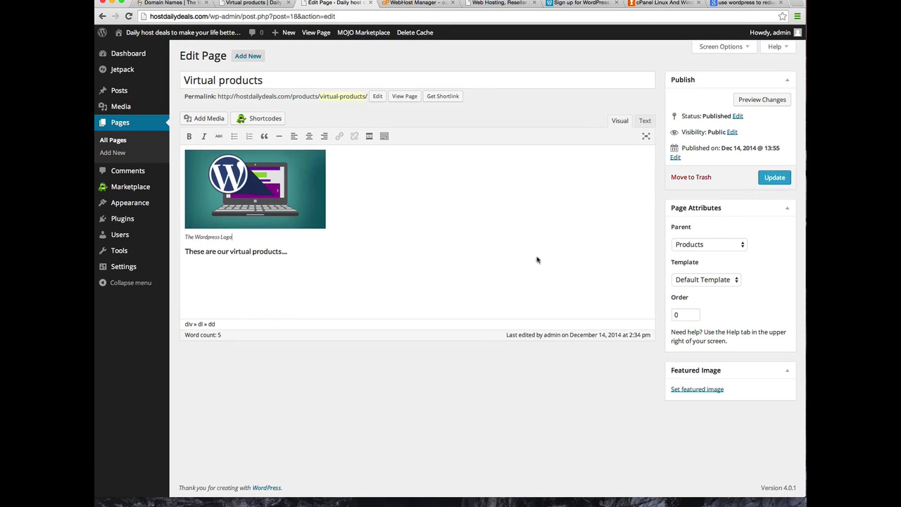
pyautogui.click(762, 180)
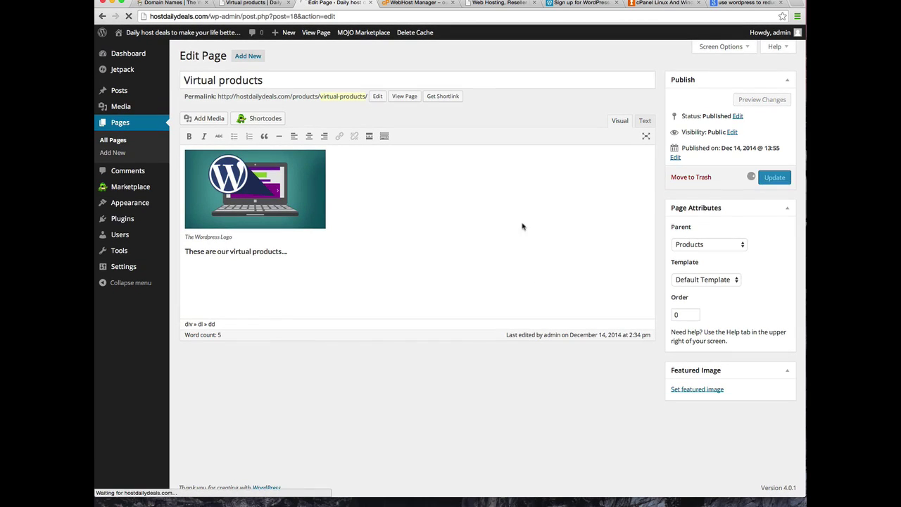